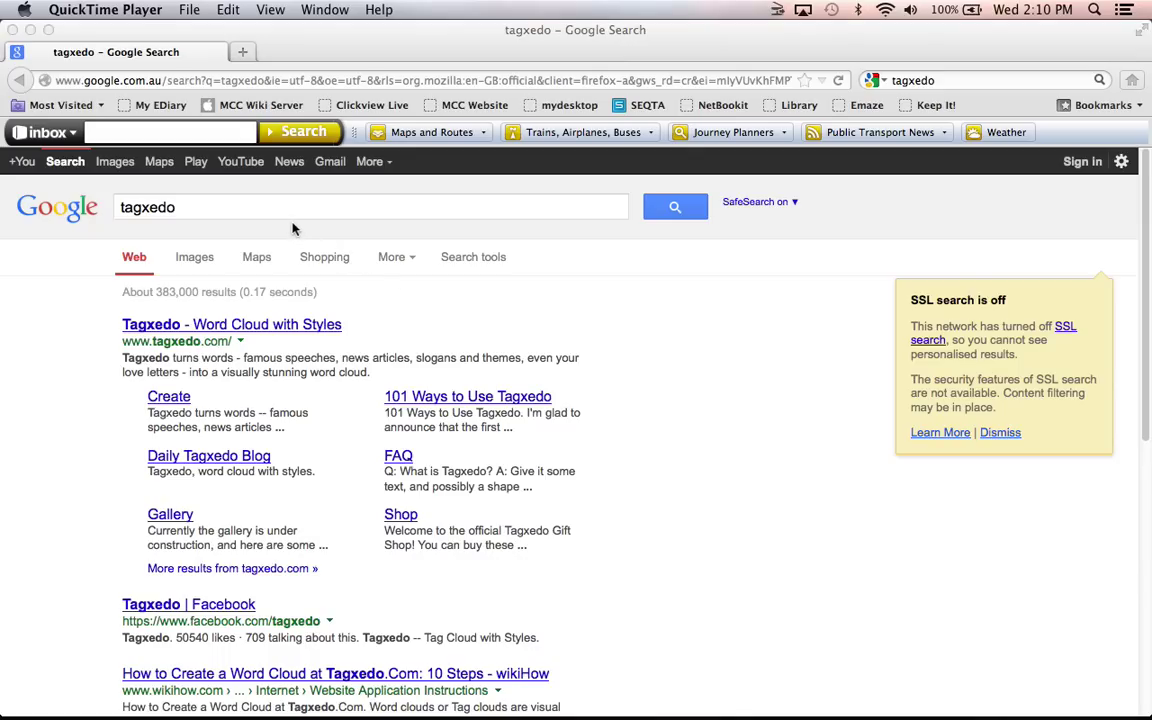
# Open the Tagxedo website from the Google results for 'tagxedo'
pyautogui.click(253, 330)
pyautogui.click(255, 331)
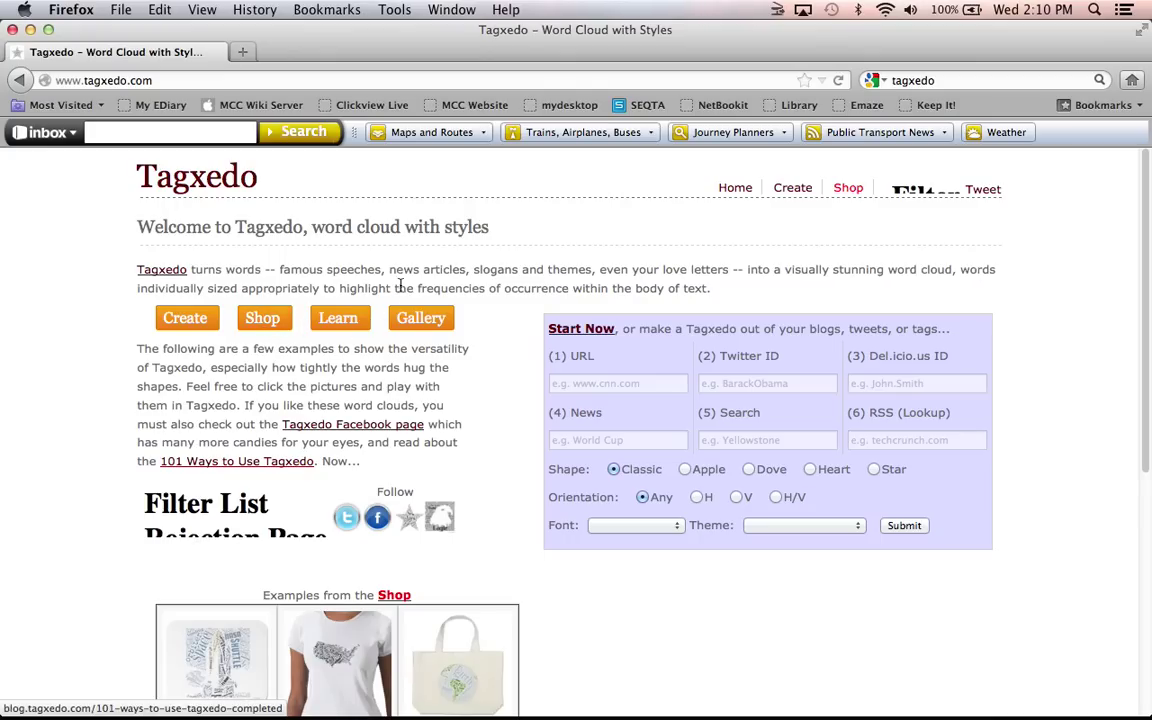
pyautogui.scroll(-2, 430, 250)
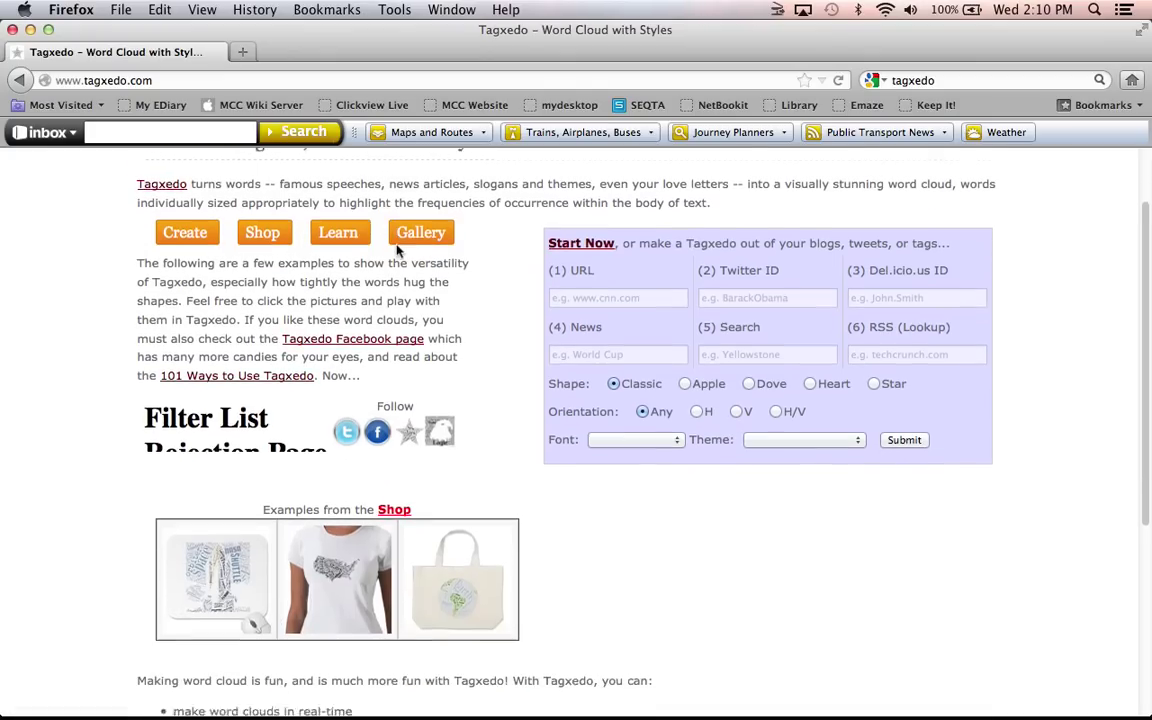
pyautogui.scroll(2, 500, 250)
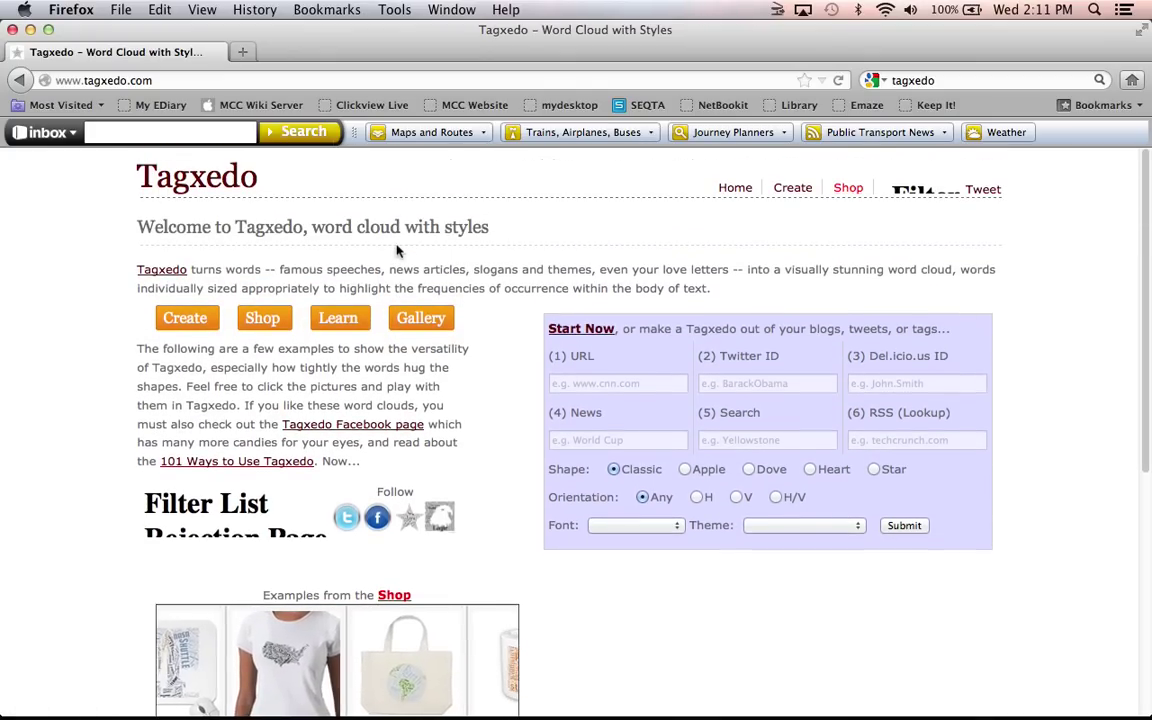
# Launch the Tagxedo Creator and scroll to see the sample Mother Earth cloud in full
pyautogui.click(189, 329)
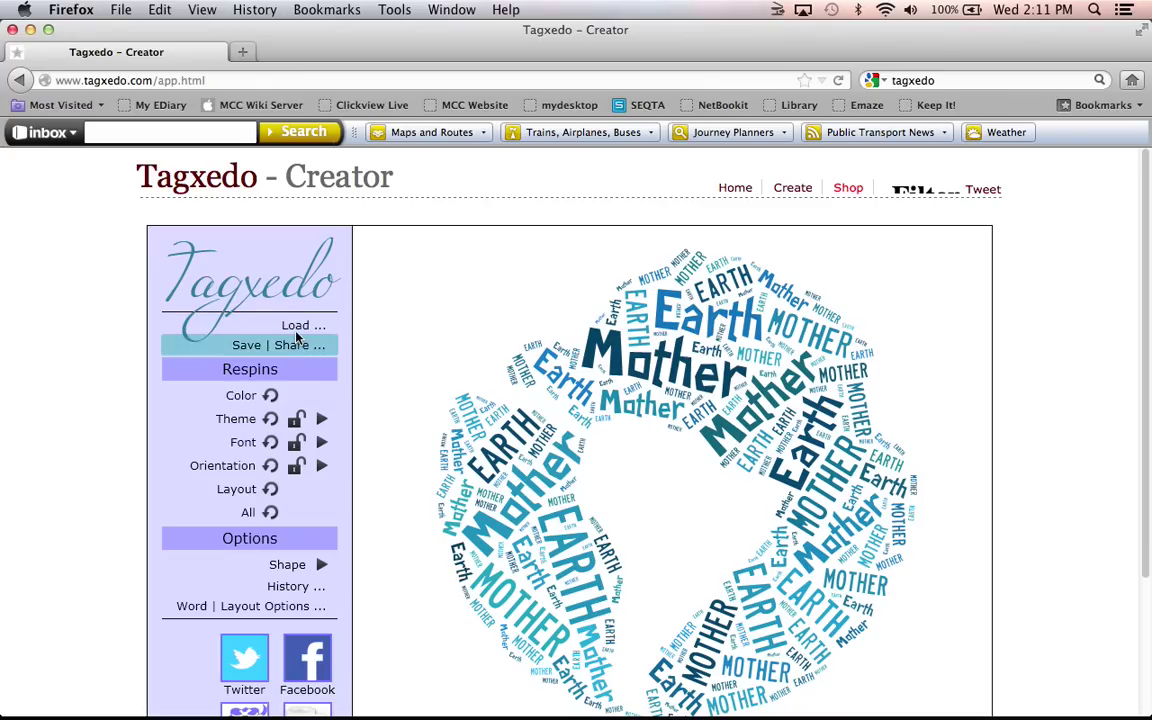
pyautogui.scroll(-3, 648, 338)
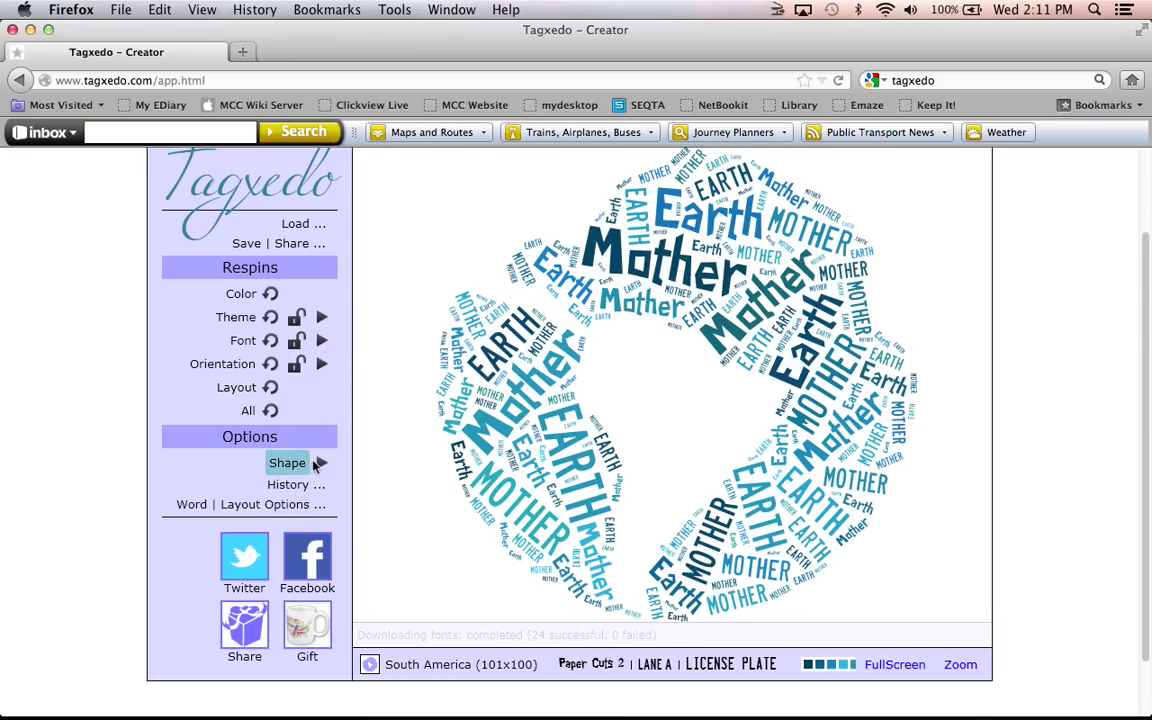
# Pick the Santa (29x25) thumbnail in the Shape Menu and close the menu
pyautogui.click(323, 465)
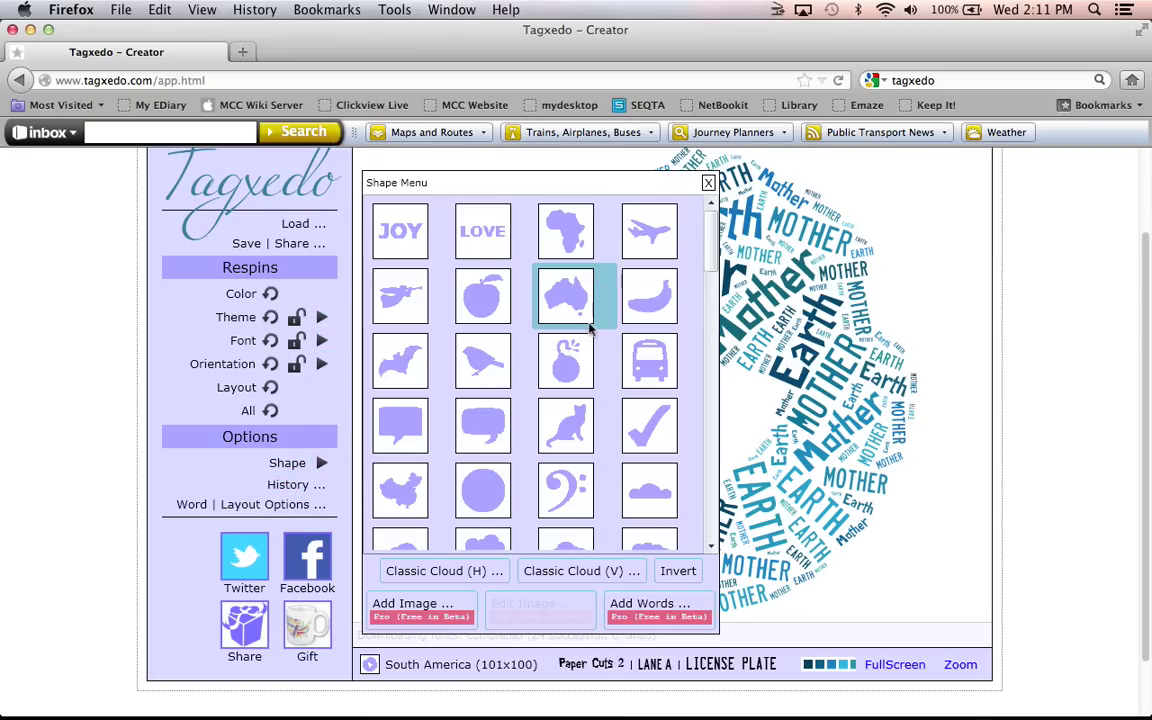
pyautogui.scroll(-5, 589, 327)
pyautogui.scroll(-1, 589, 327)
pyautogui.scroll(-5, 589, 327)
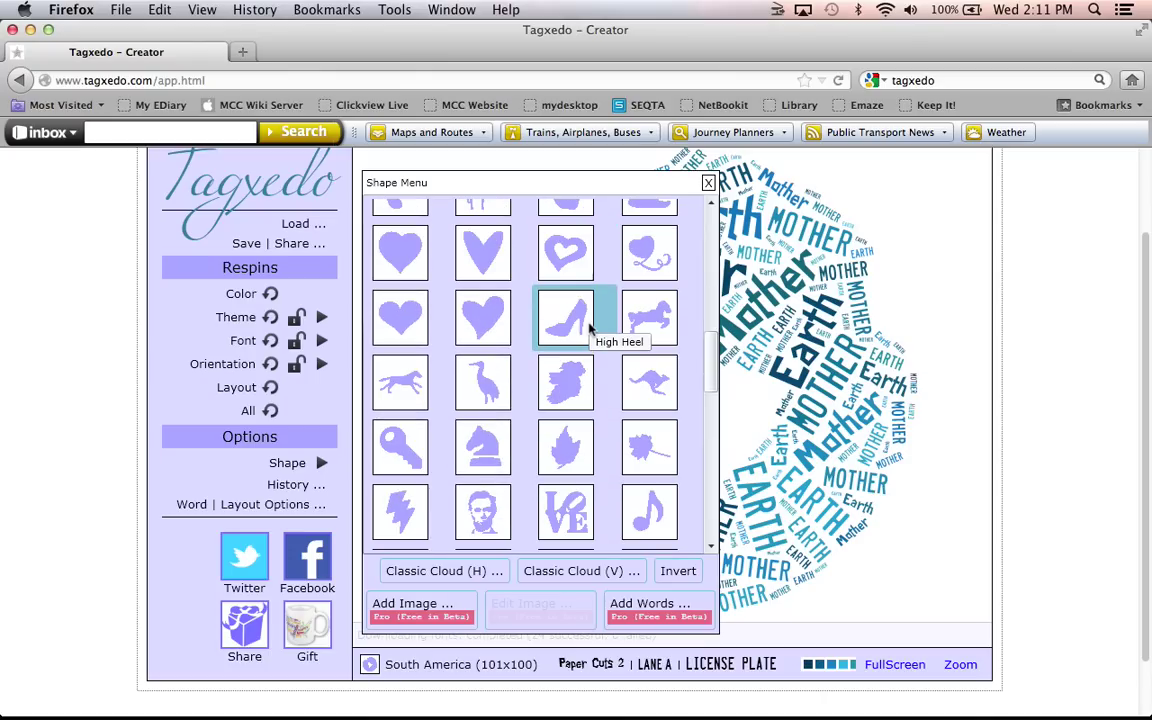
pyautogui.scroll(-3, 589, 327)
pyautogui.scroll(-3, 589, 327)
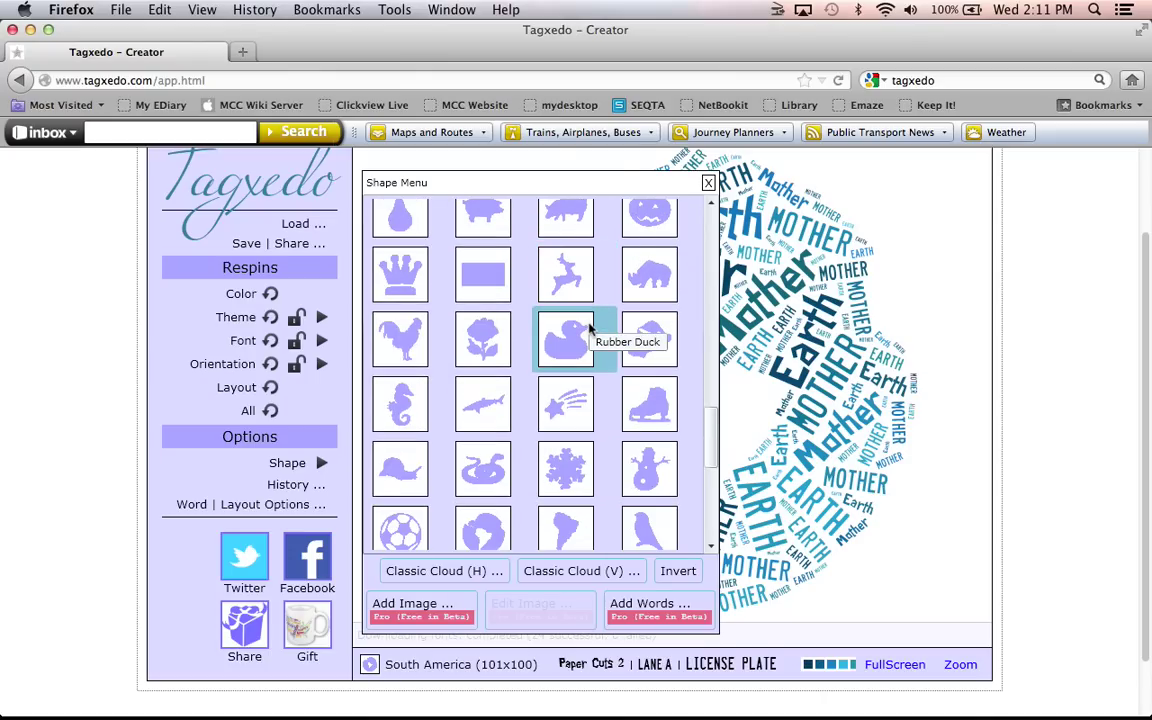
pyautogui.click(642, 346)
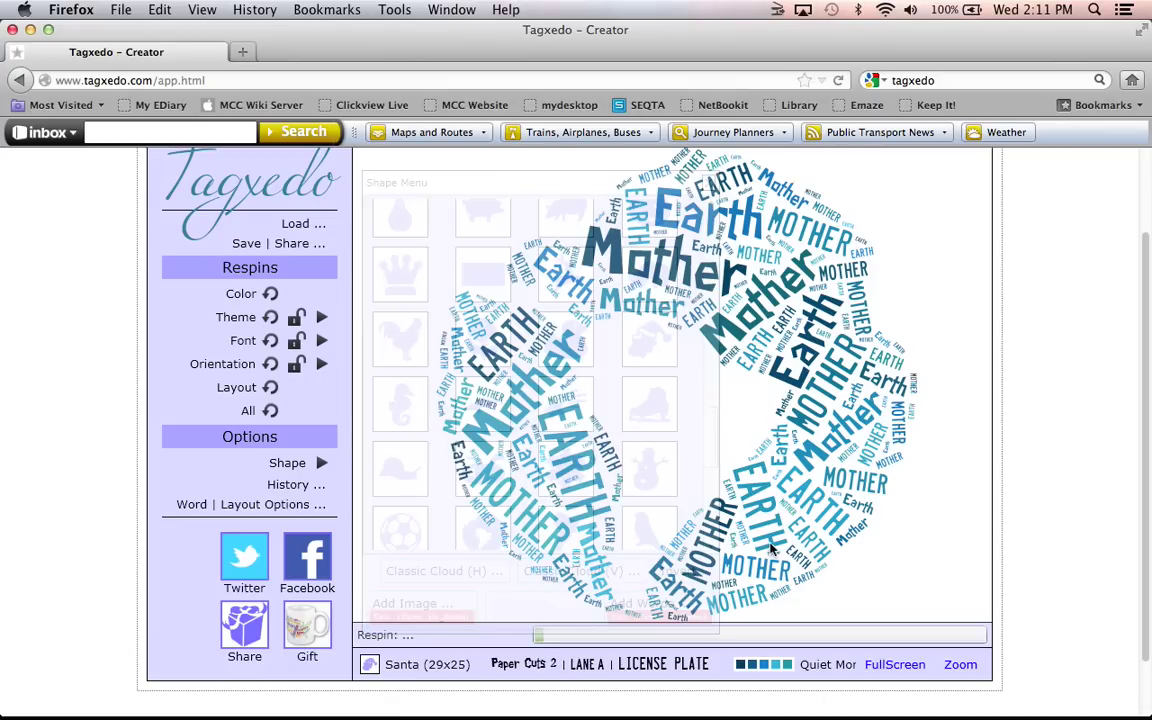
pyautogui.moveTo(715, 501)
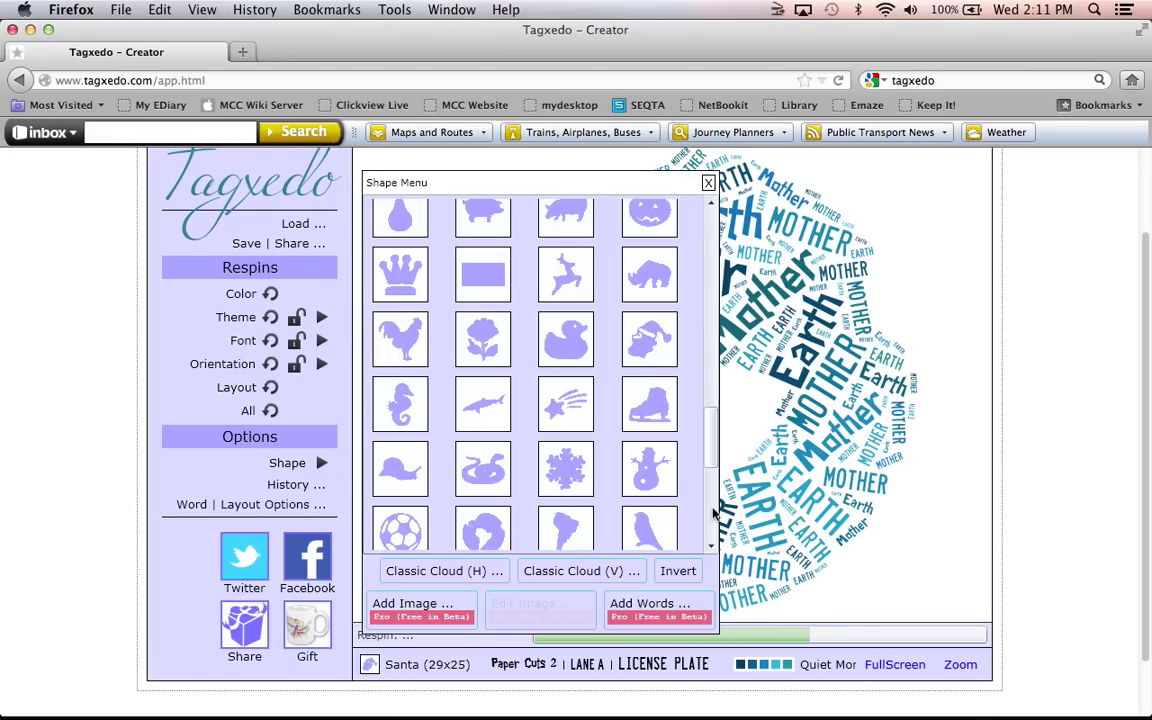
pyautogui.click(708, 184)
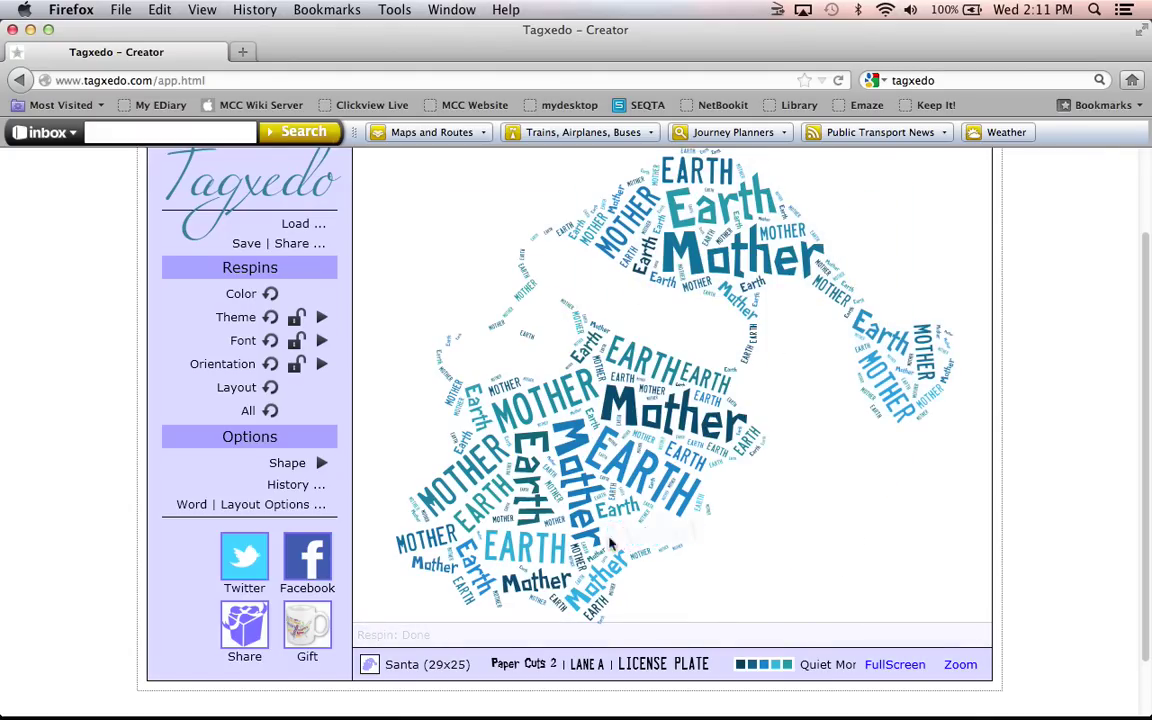
# Toggle Invert, respin the layout, then reapply the Santa shape to the cloud
pyautogui.click(321, 464)
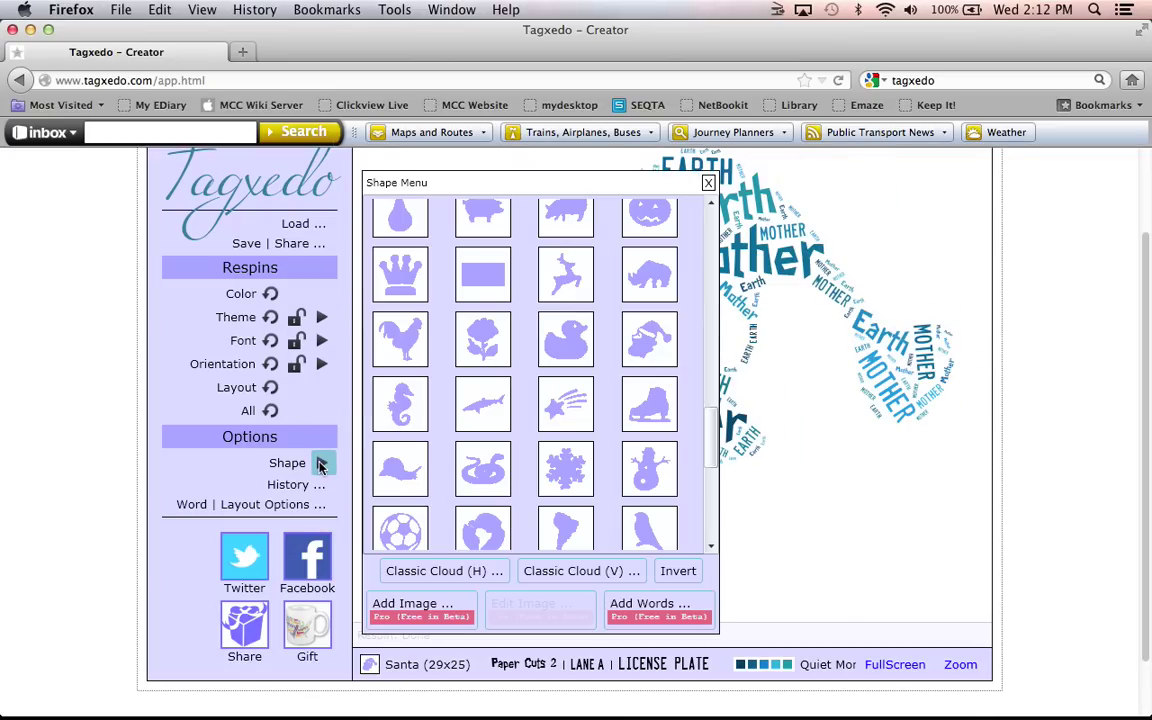
pyautogui.click(679, 572)
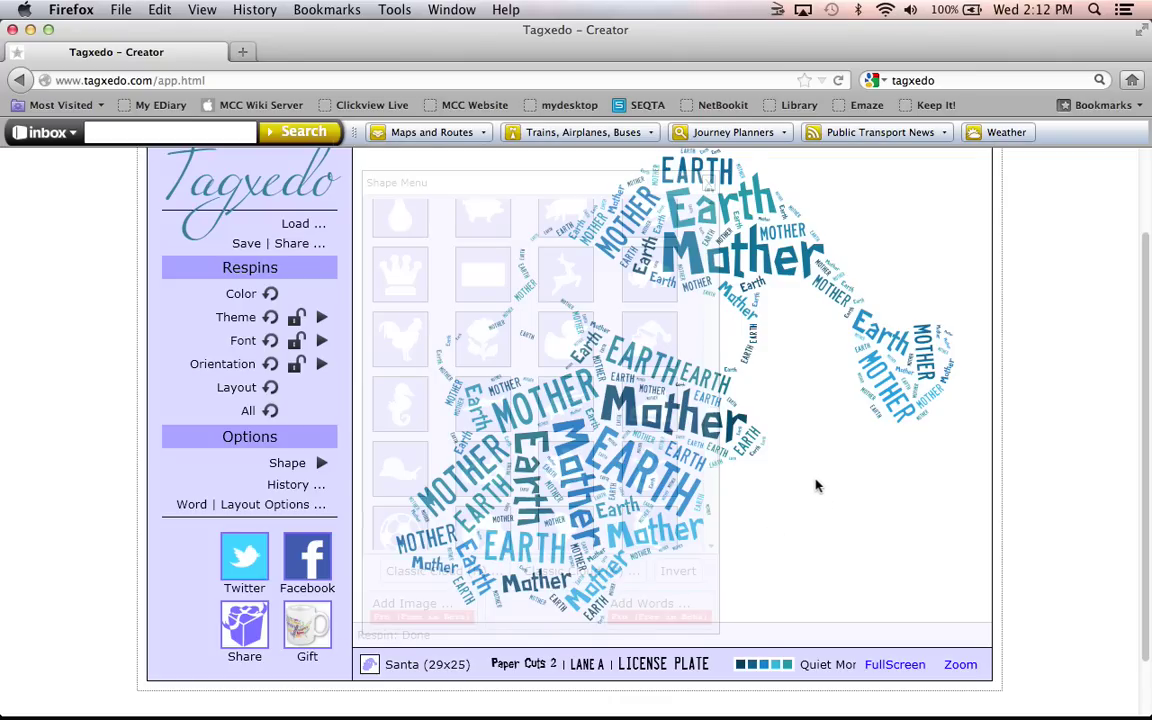
pyautogui.click(251, 392)
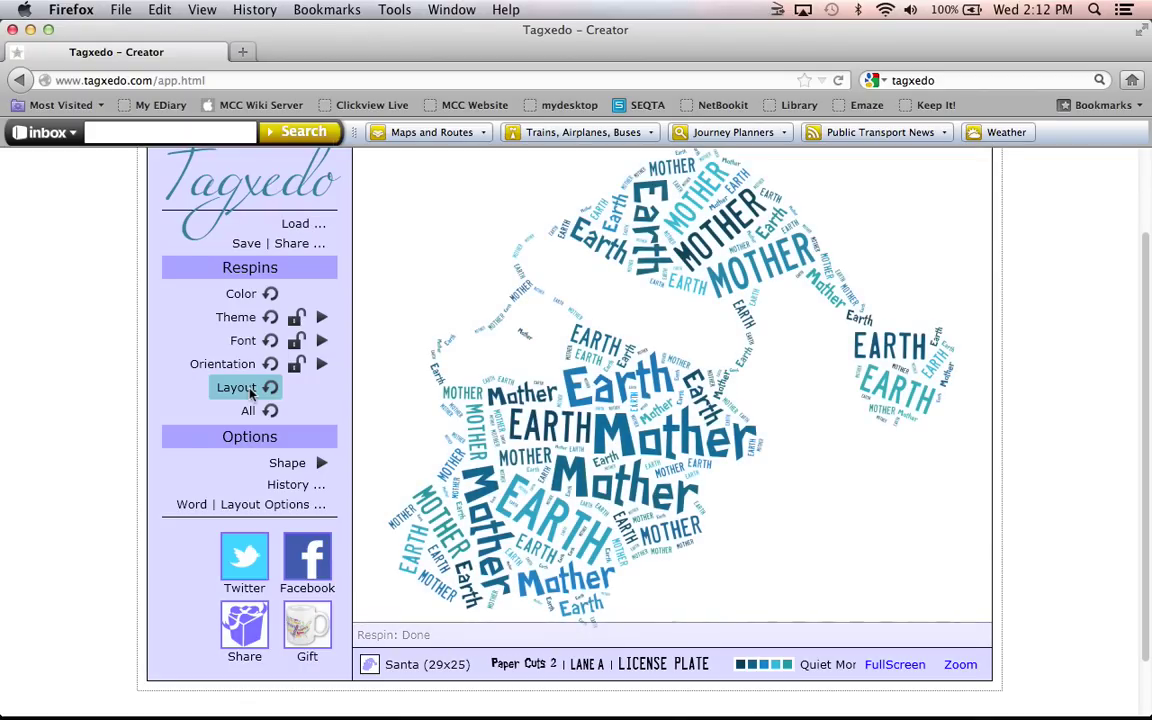
pyautogui.click(321, 463)
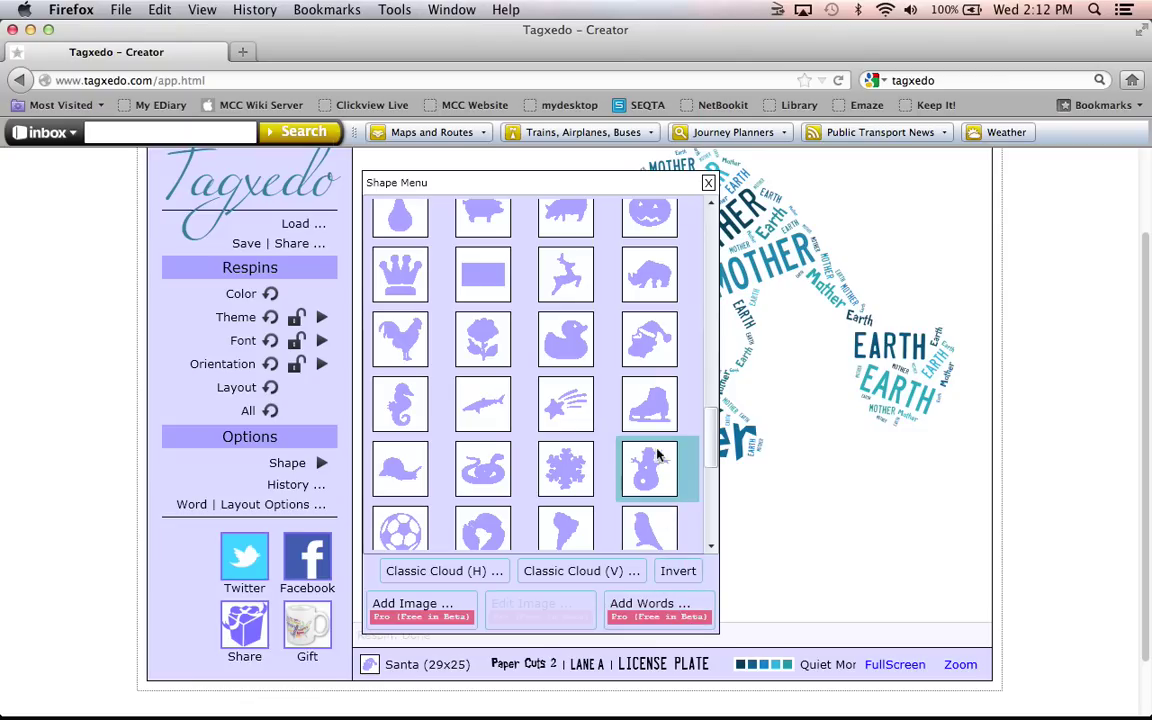
pyautogui.click(648, 362)
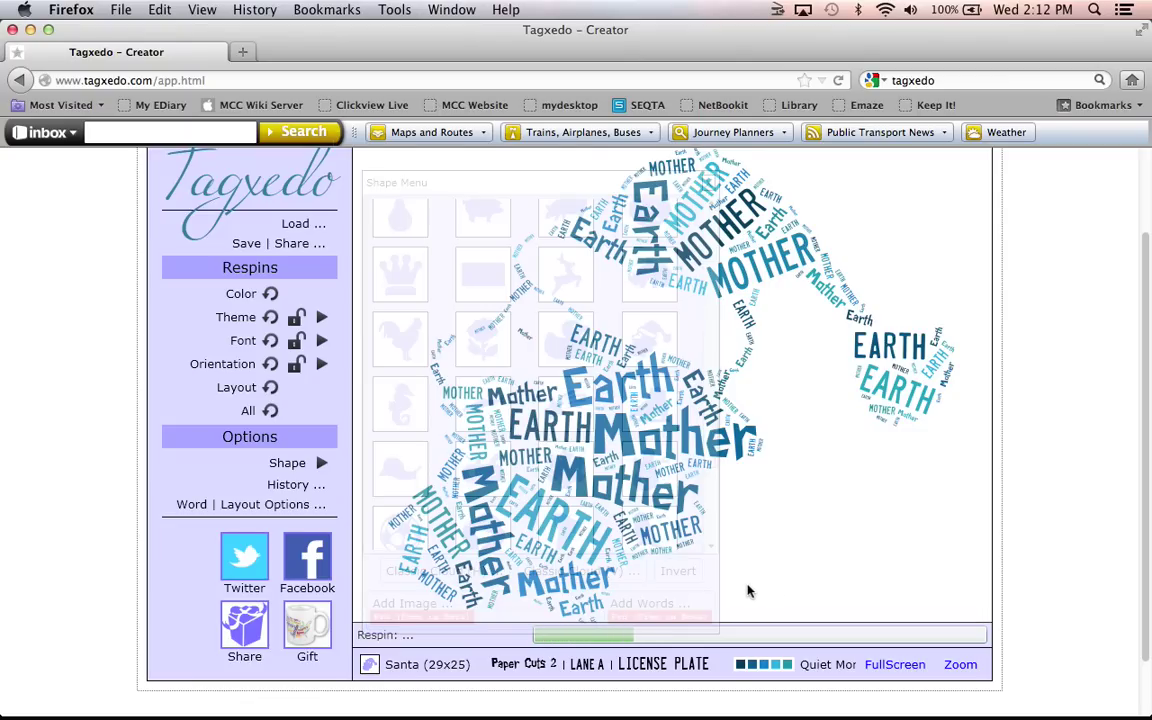
pyautogui.click(321, 464)
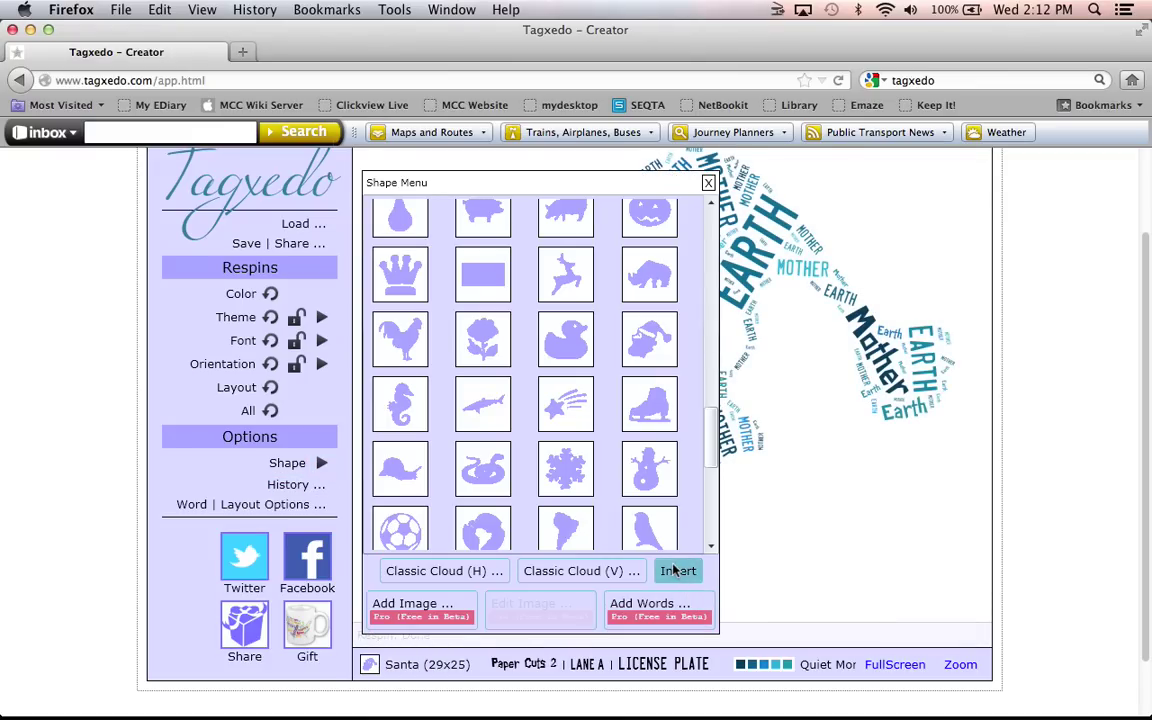
pyautogui.scroll(1, 666, 487)
# Invert the Santa shape so the words fill the frame around it
pyautogui.click(640, 345)
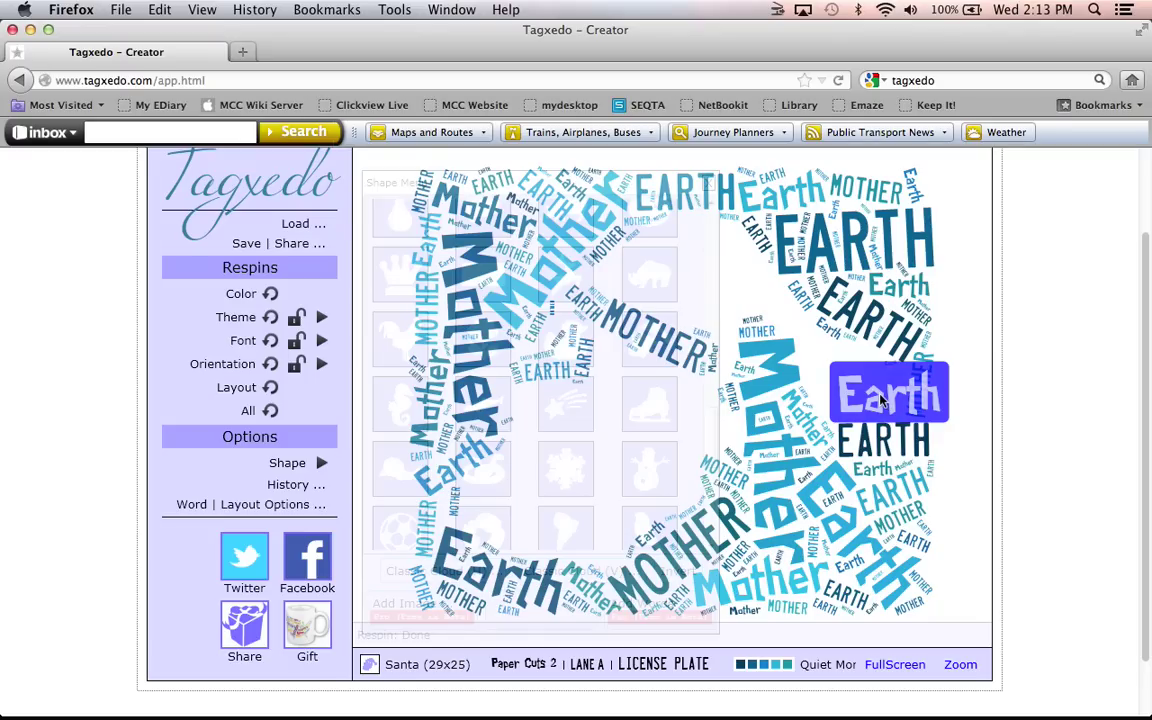
# Submit Persistance, Determination, Patience, Love, Kindness, Spirit and Respect as the cloud's text
pyautogui.click(304, 228)
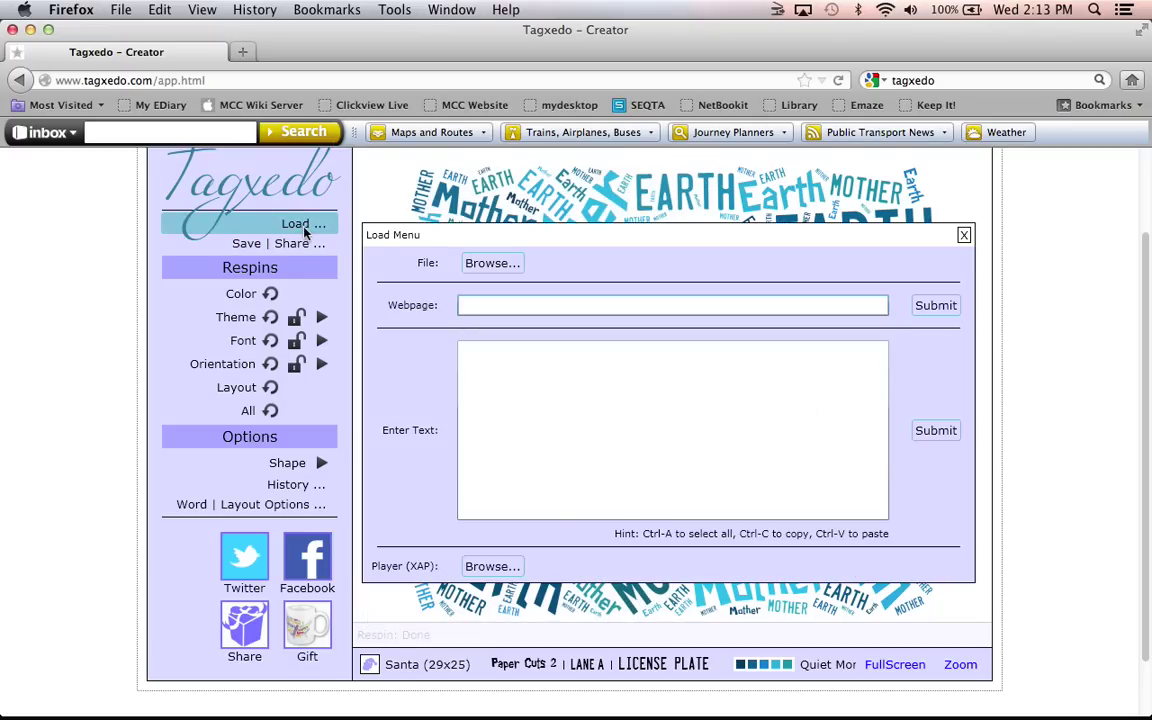
pyautogui.click(553, 303)
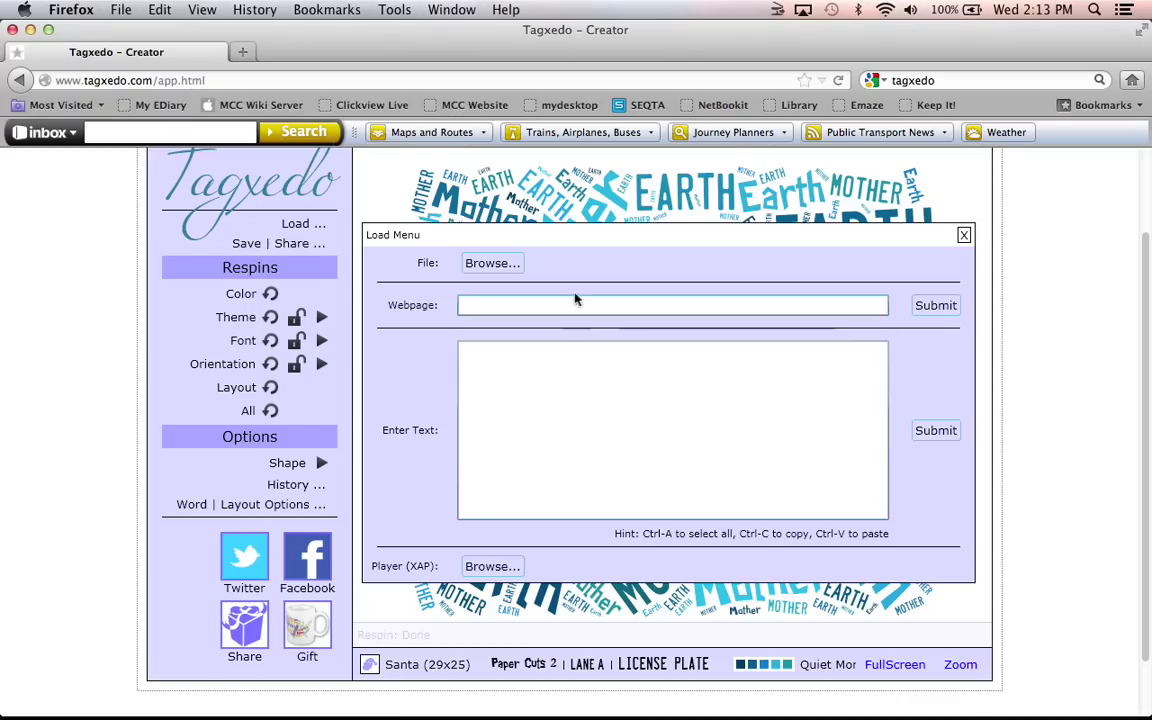
pyautogui.press('Escape')
pyautogui.click(579, 363)
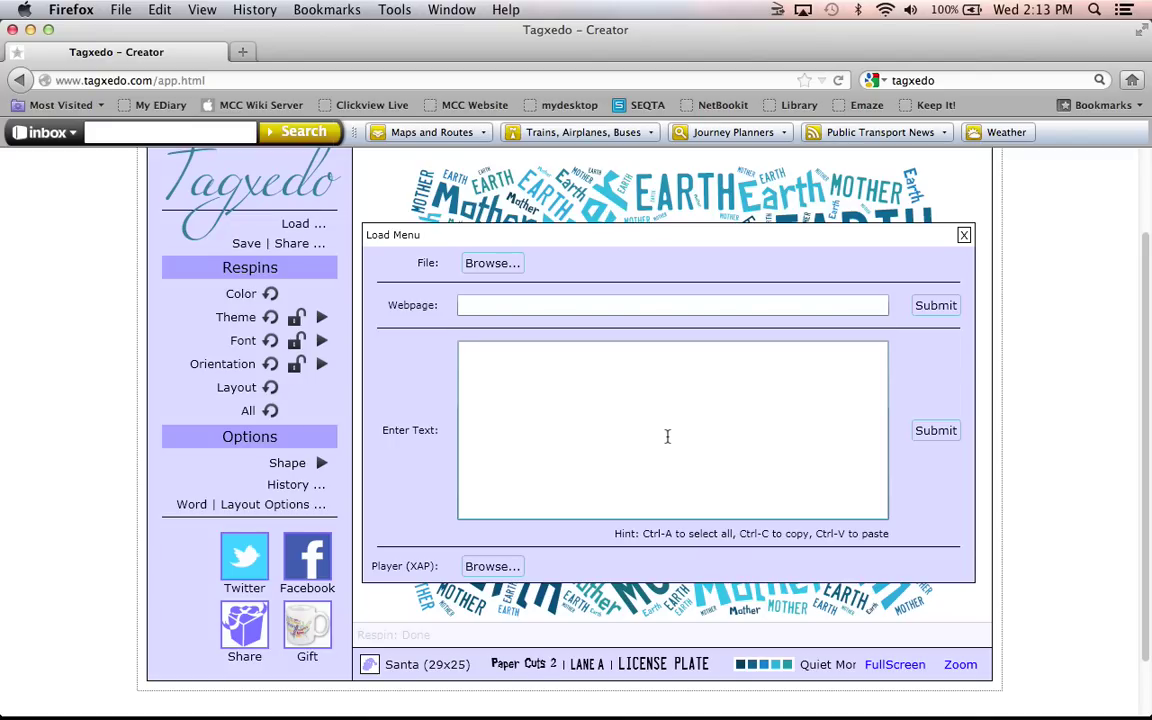
pyautogui.write('Persistance Determination')
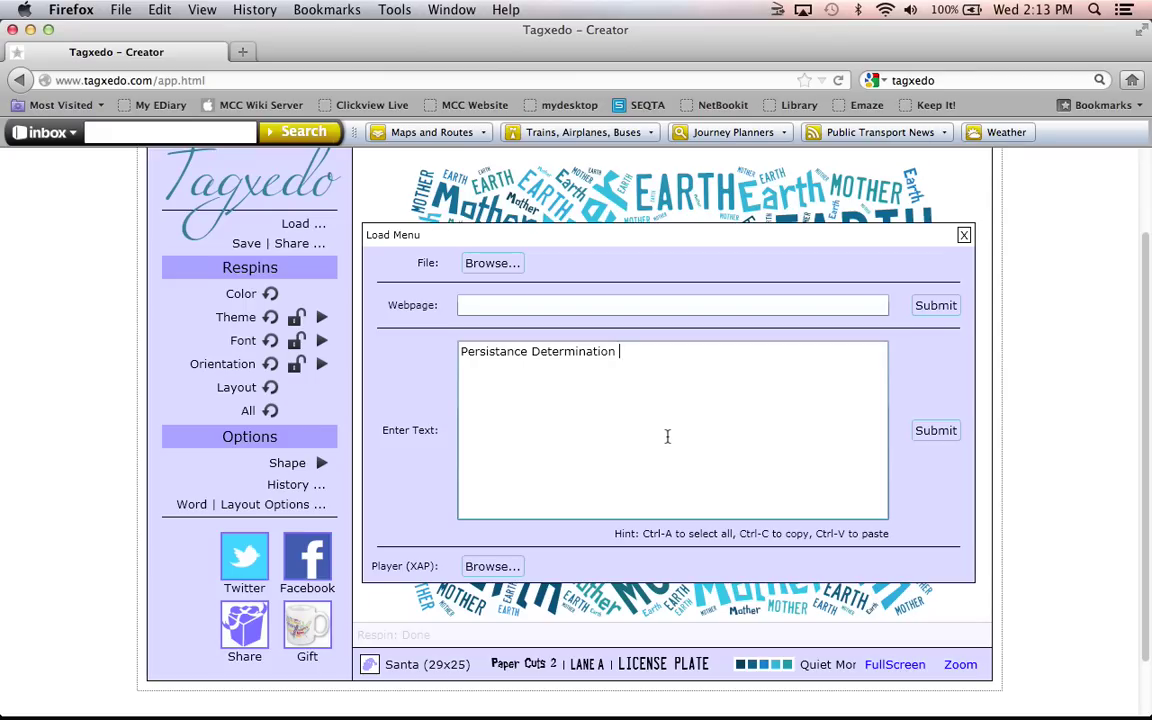
pyautogui.write('Patience Love Kindness')
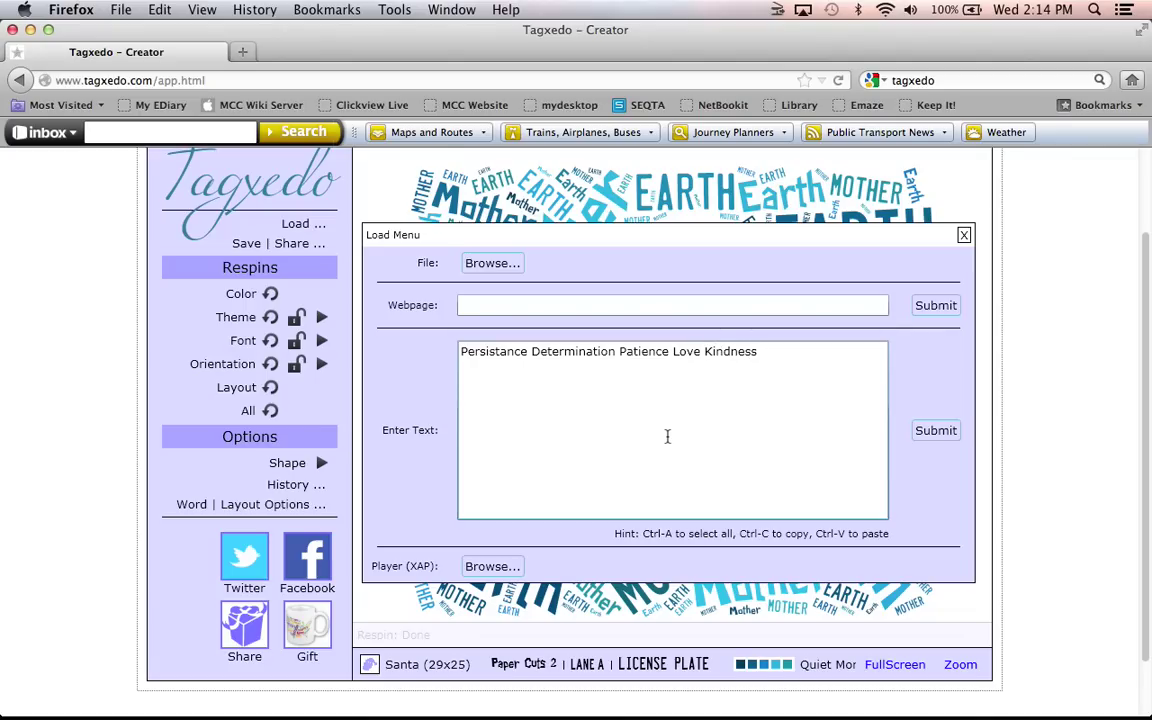
pyautogui.write('Spirit')
pyautogui.write('Respect')
pyautogui.click(930, 432)
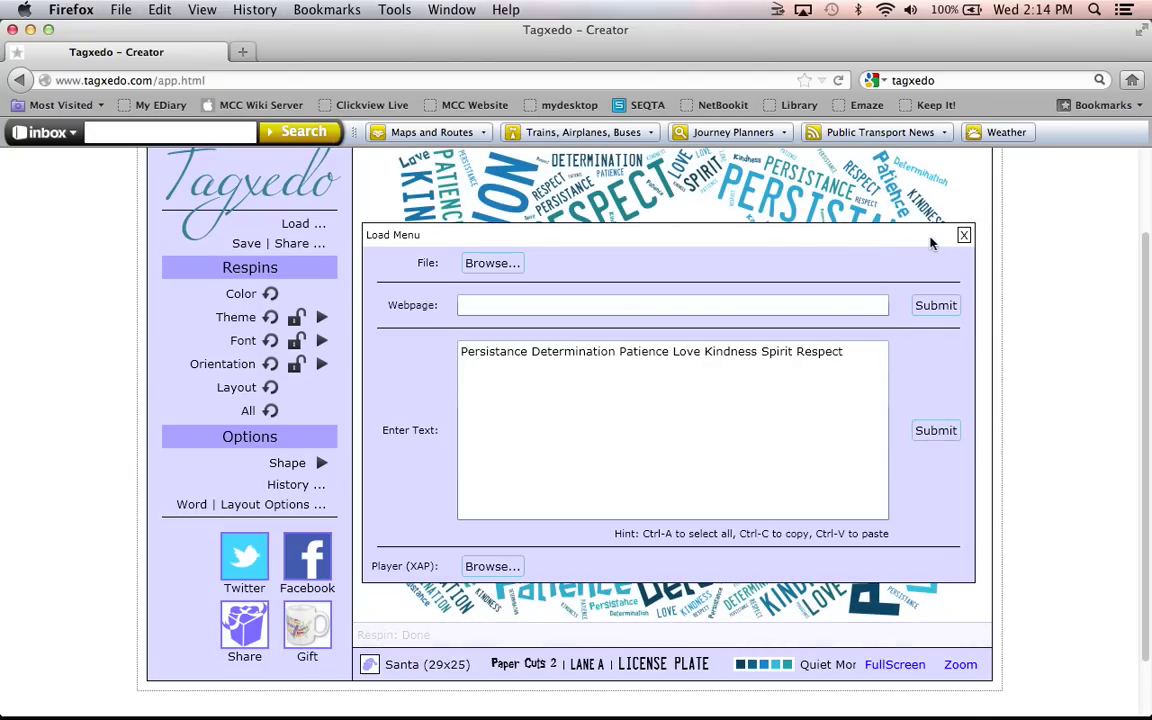
pyautogui.click(963, 236)
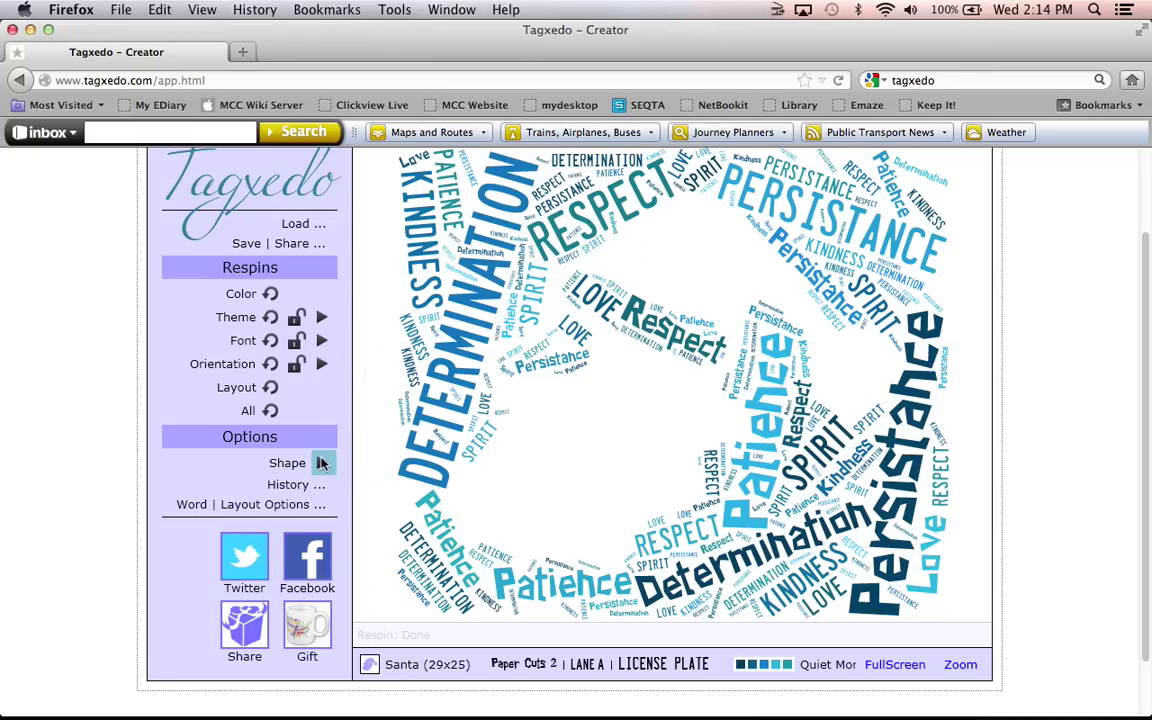
# Choose the Heart (5x4) shape for the keyword cloud
pyautogui.click(321, 462)
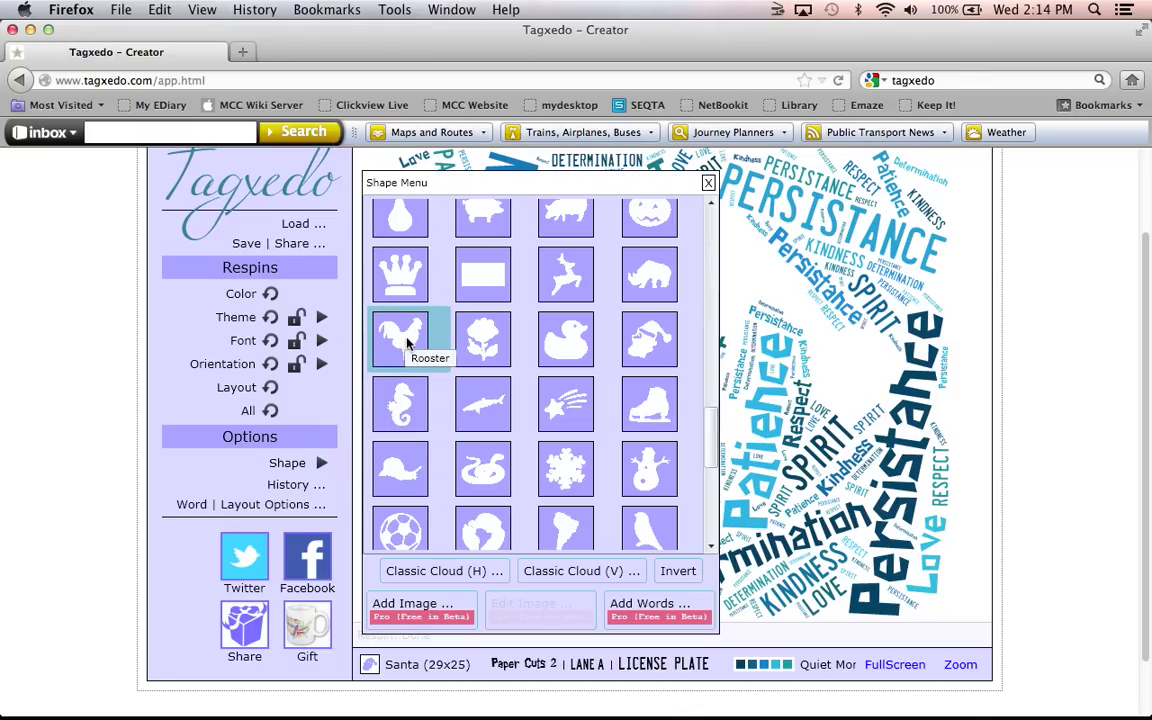
pyautogui.scroll(5, 406, 342)
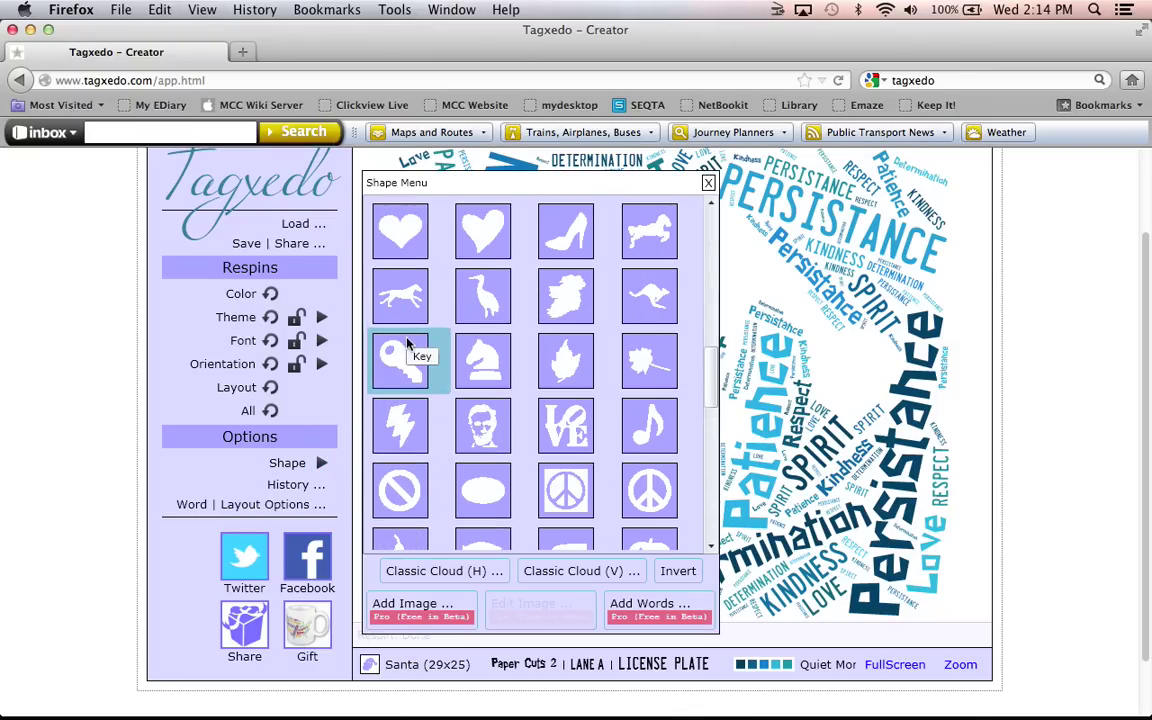
pyautogui.click(399, 235)
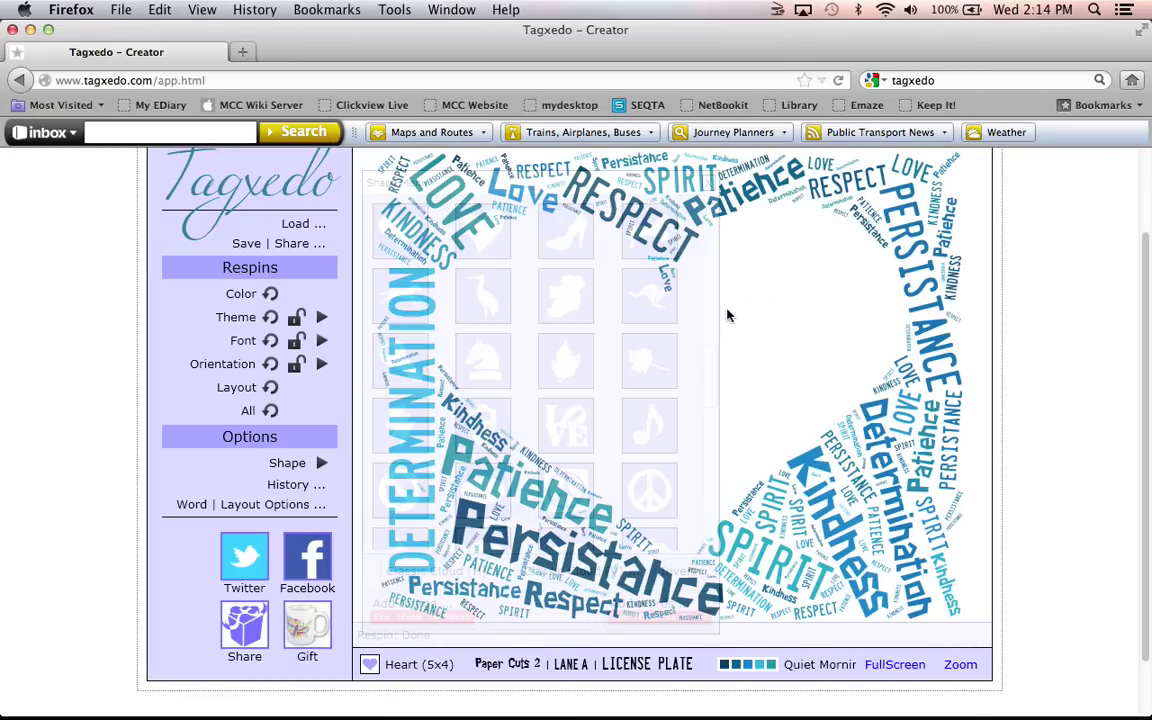
# Switch the cloud's theme to Black on White, then bring the shape gallery back up
pyautogui.scroll(3, 791, 308)
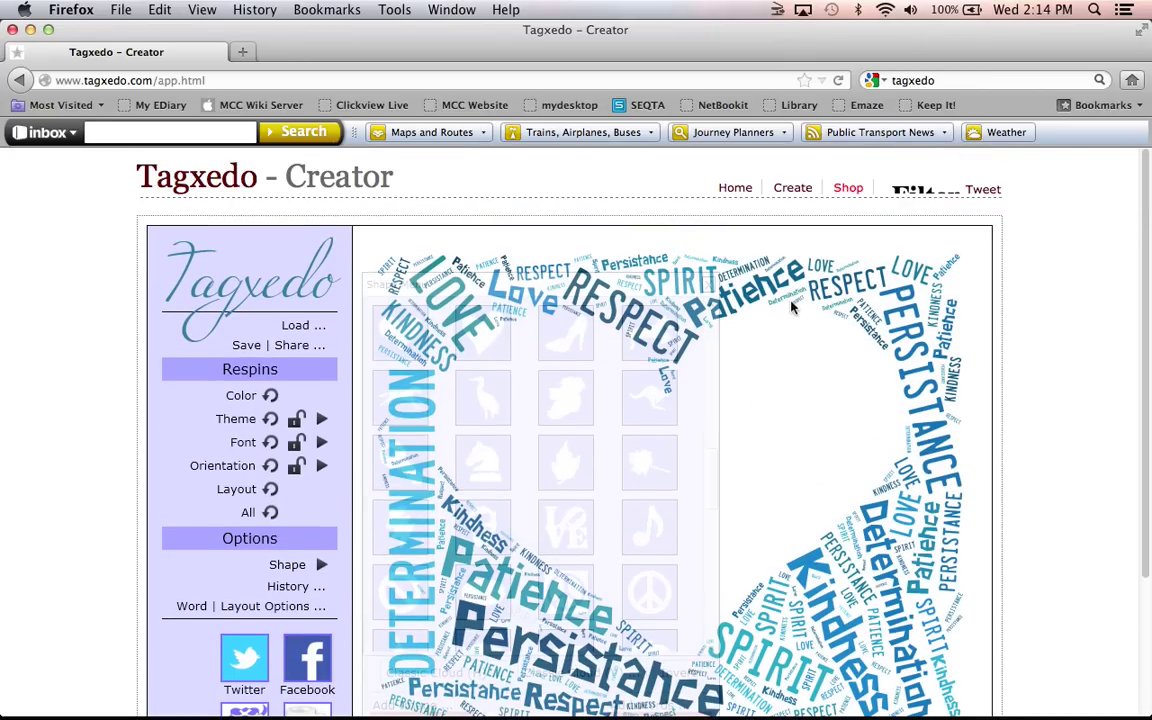
pyautogui.scroll(-3, 791, 308)
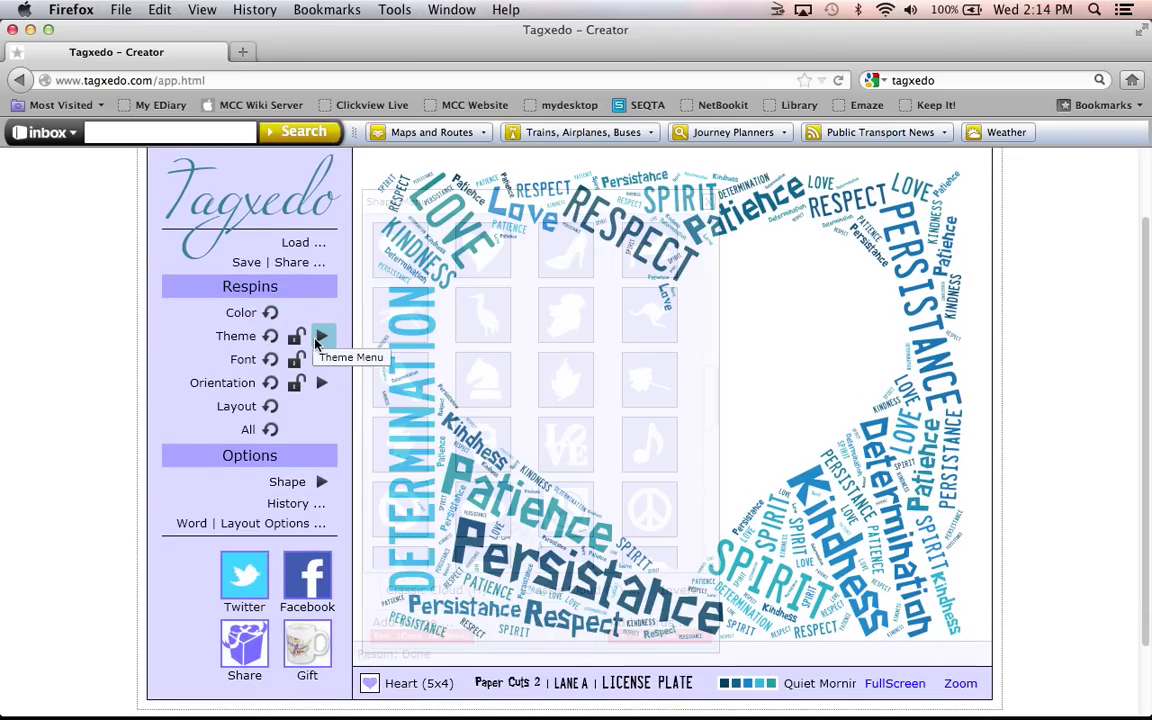
pyautogui.click(321, 336)
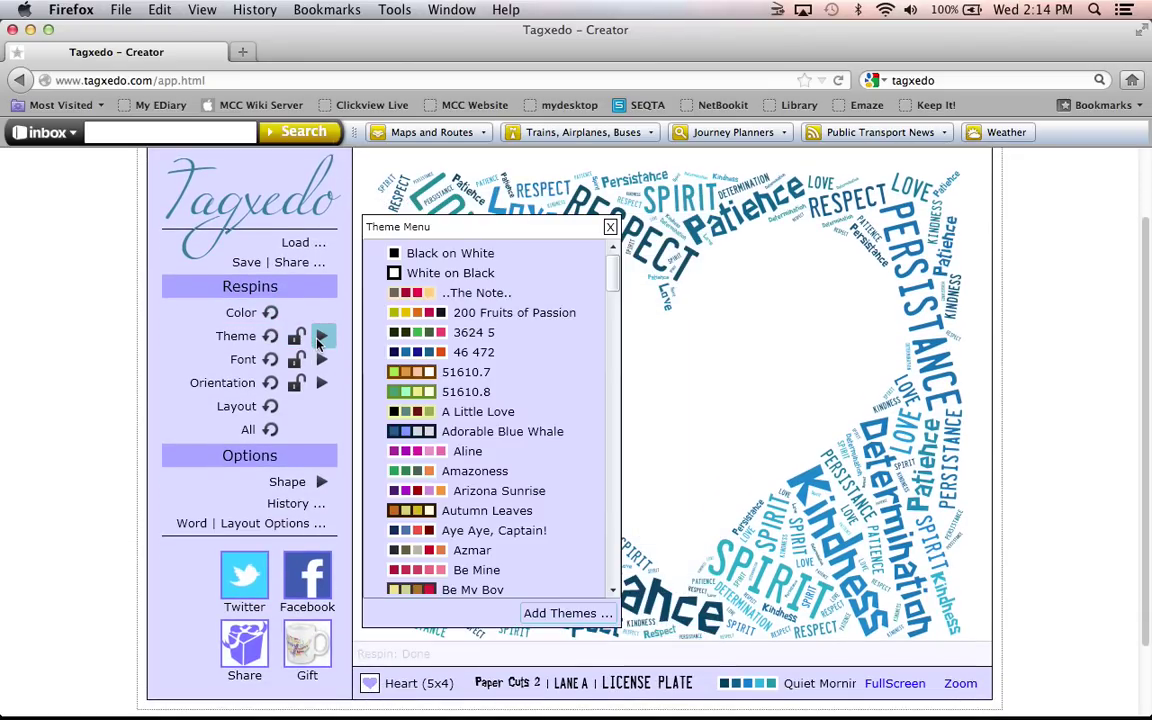
pyautogui.click(450, 253)
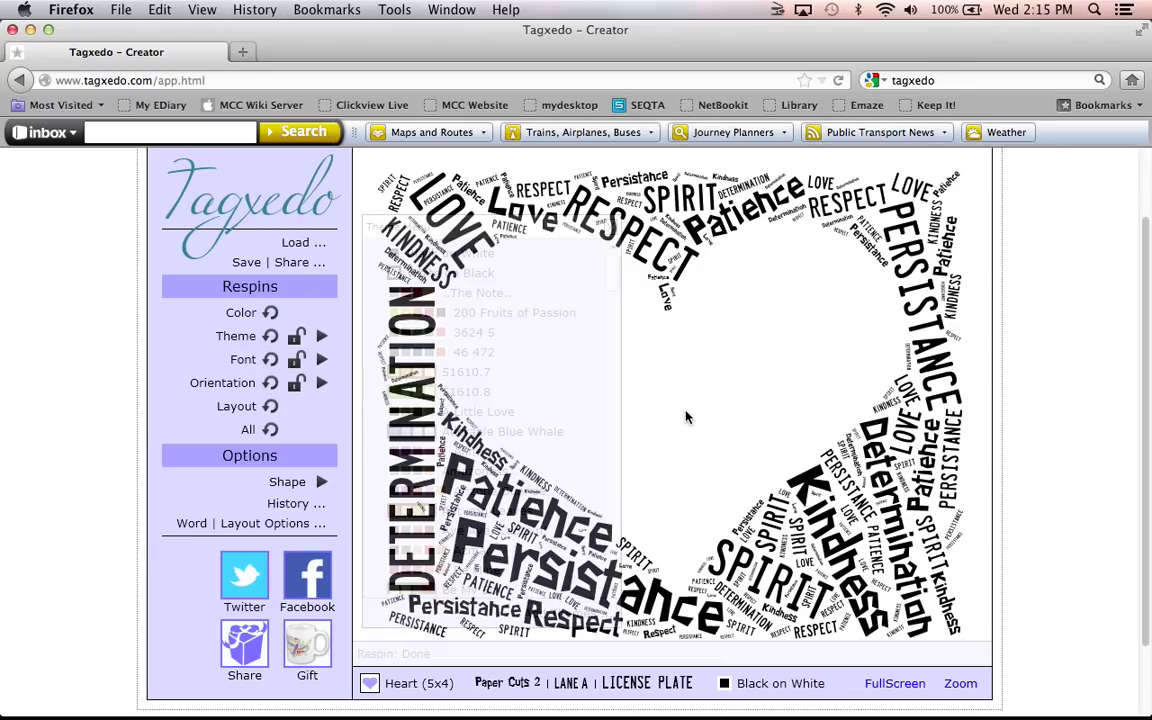
pyautogui.click(321, 483)
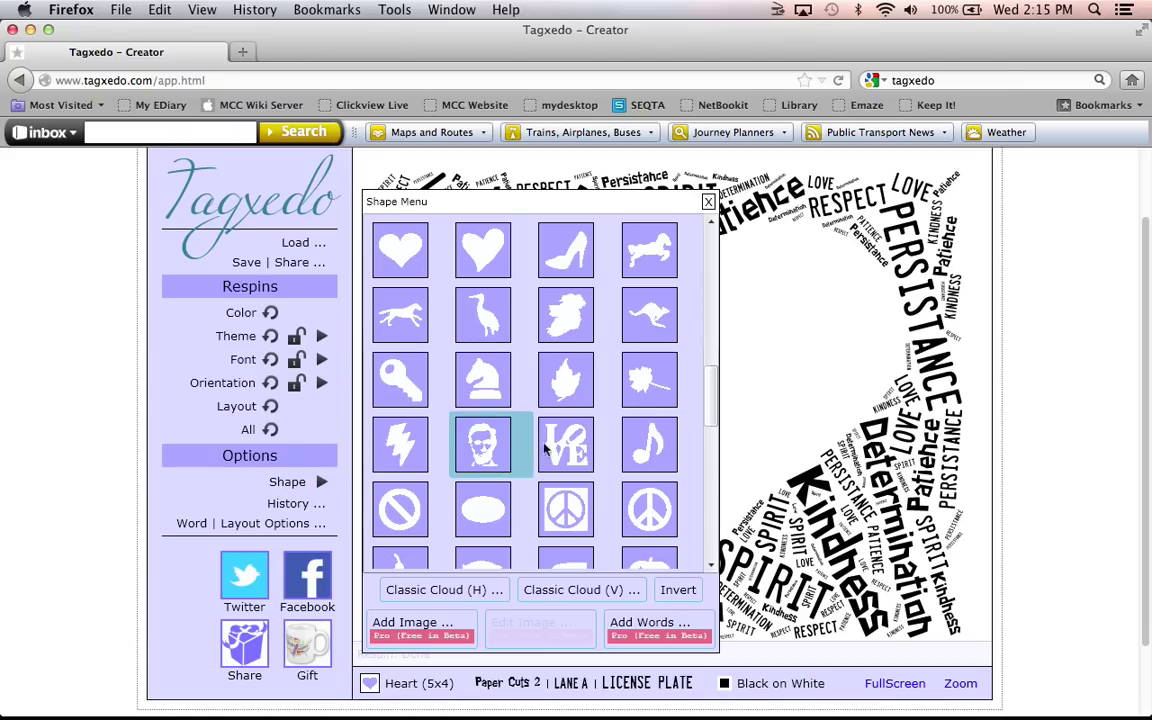
# Upload finlogo2013.jpg and accept it as the cloud's shape (113x100)
pyautogui.click(416, 626)
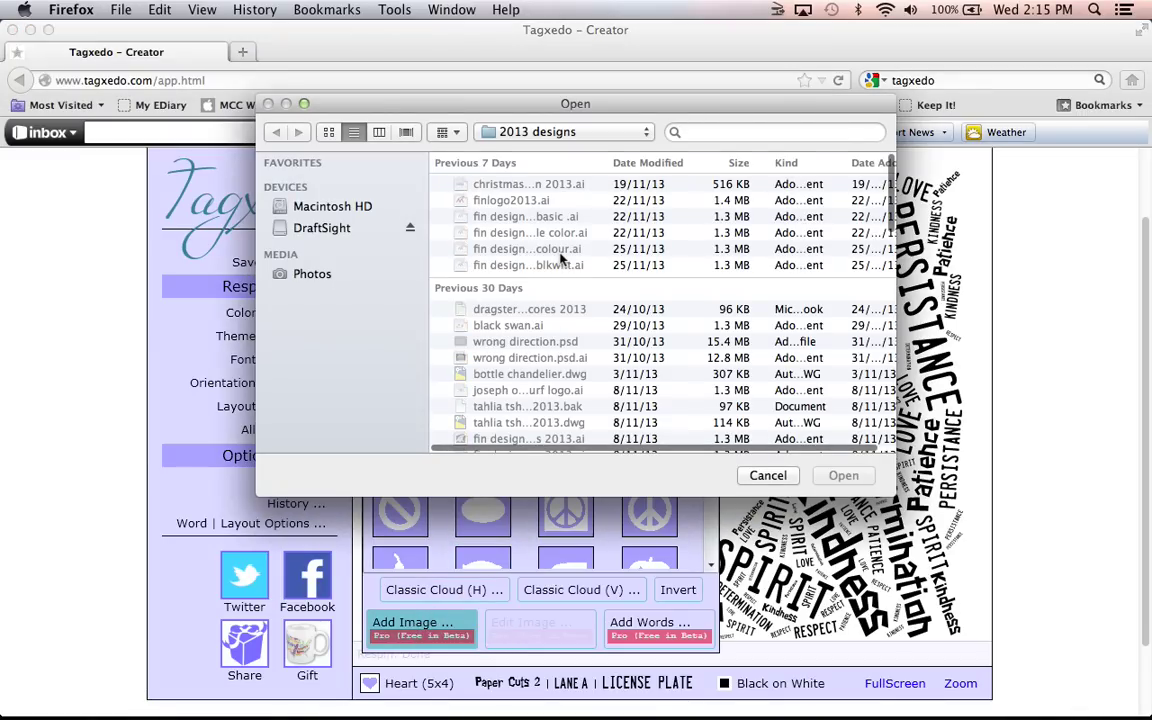
pyautogui.scroll(-5, 561, 228)
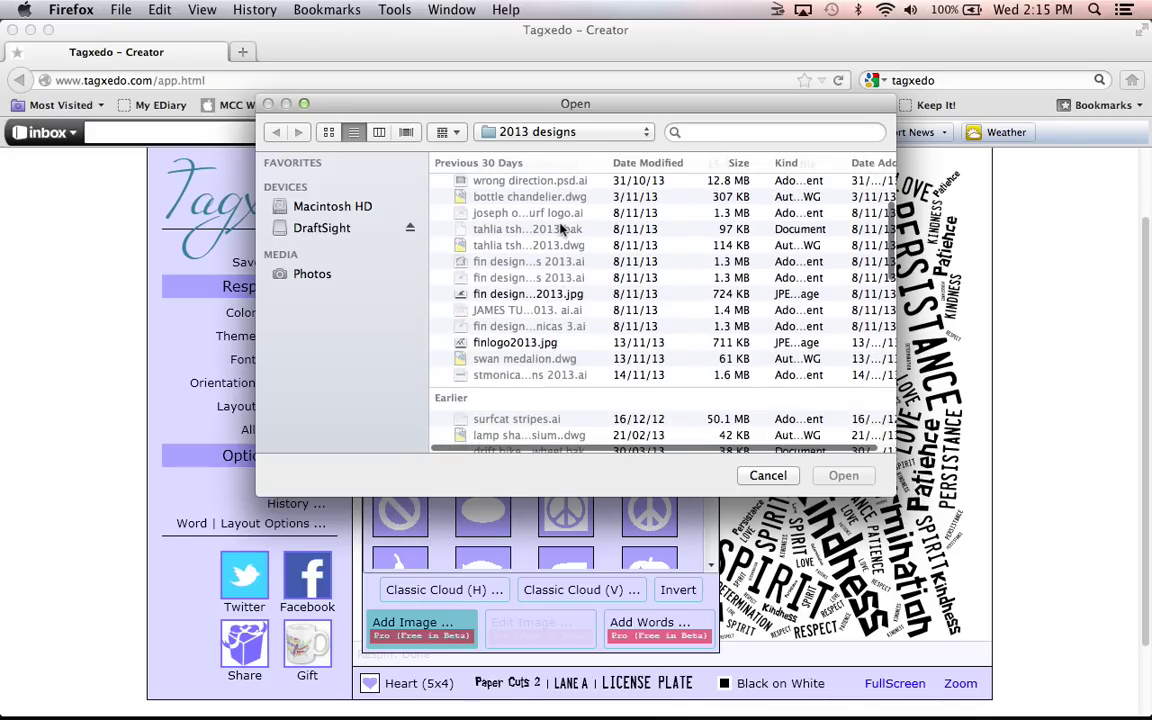
pyautogui.click(507, 344)
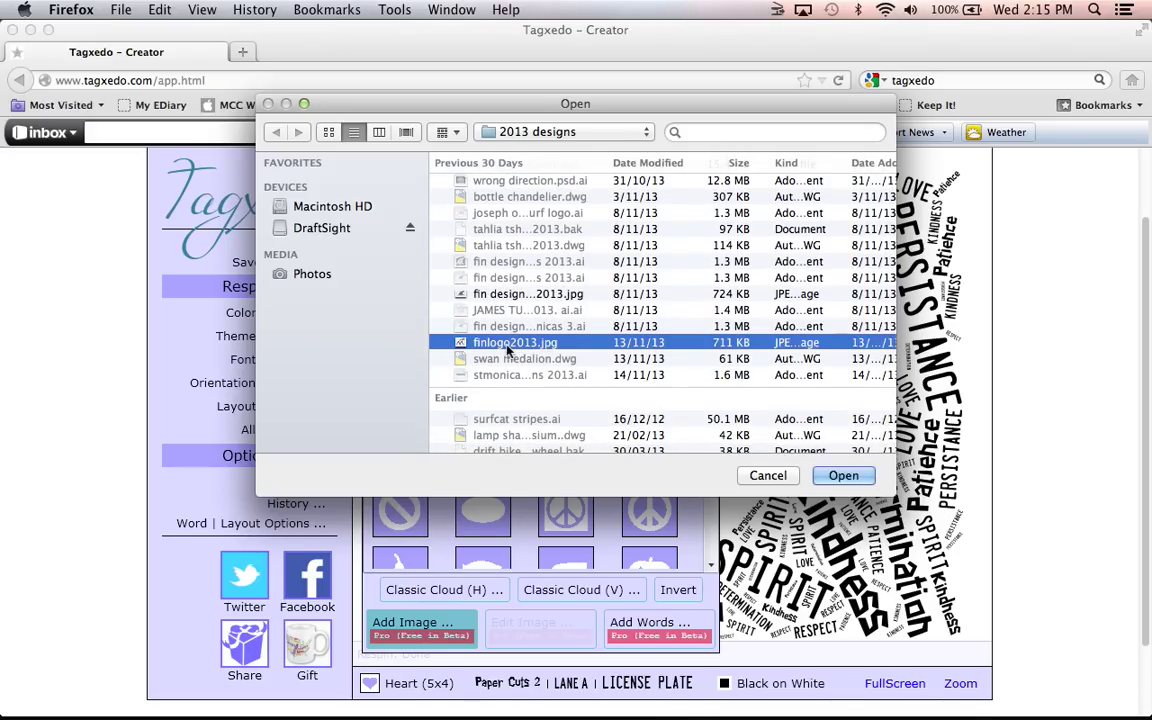
pyautogui.click(843, 476)
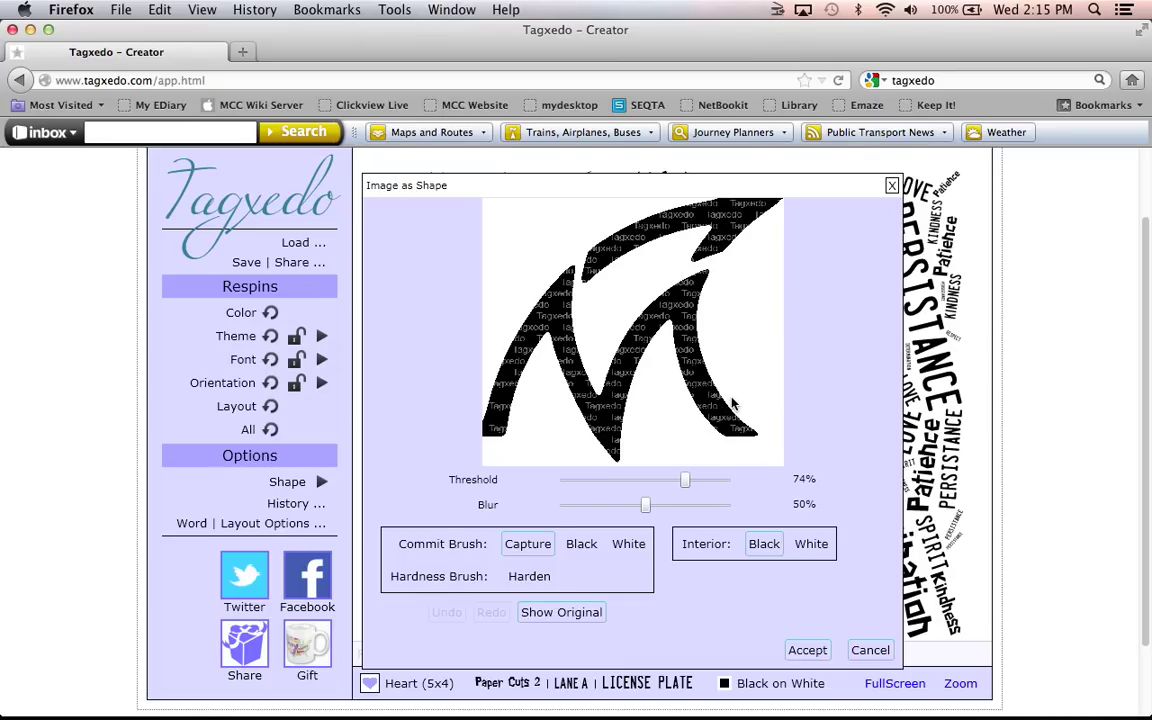
pyautogui.click(808, 651)
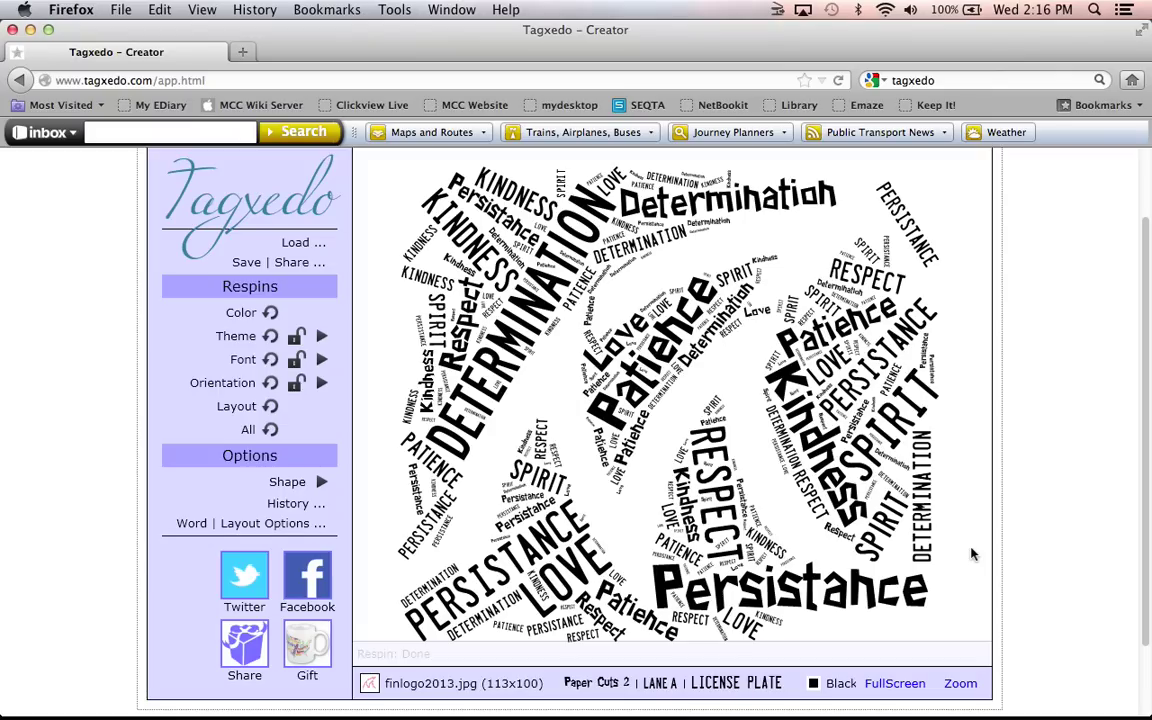
# Display the nine history thumbnails and capture a screenshot selection of them
pyautogui.click(305, 504)
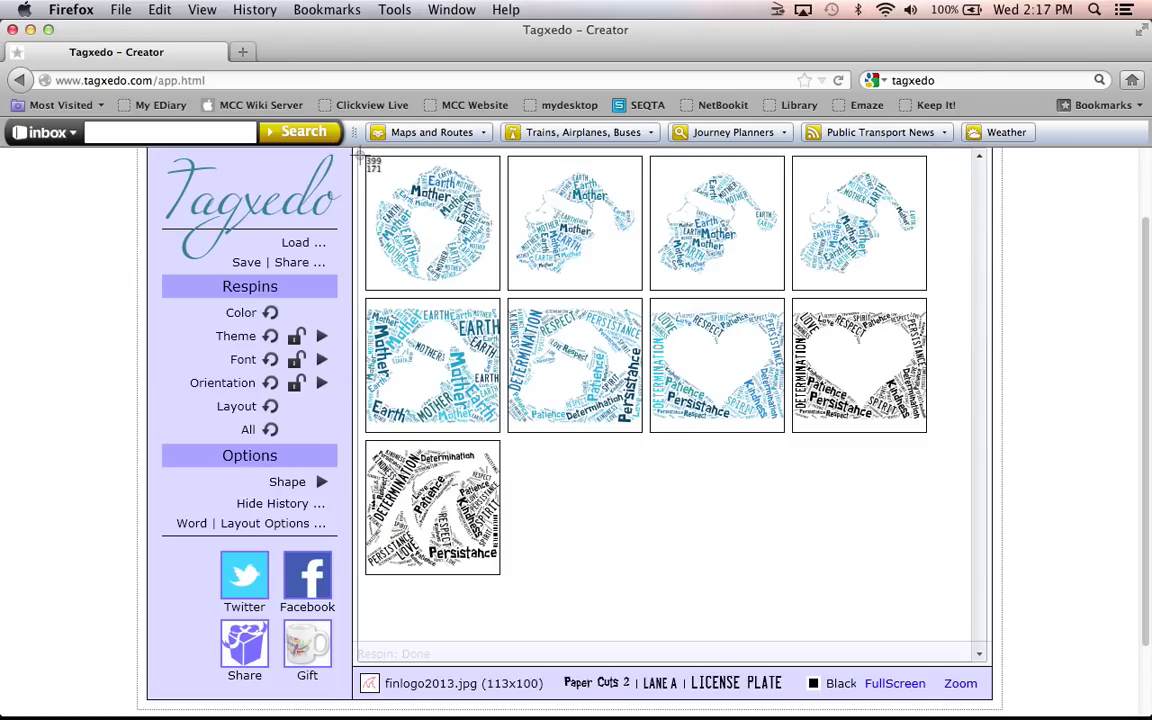
pyautogui.moveTo(148, 166); pyautogui.dragTo(969, 613)
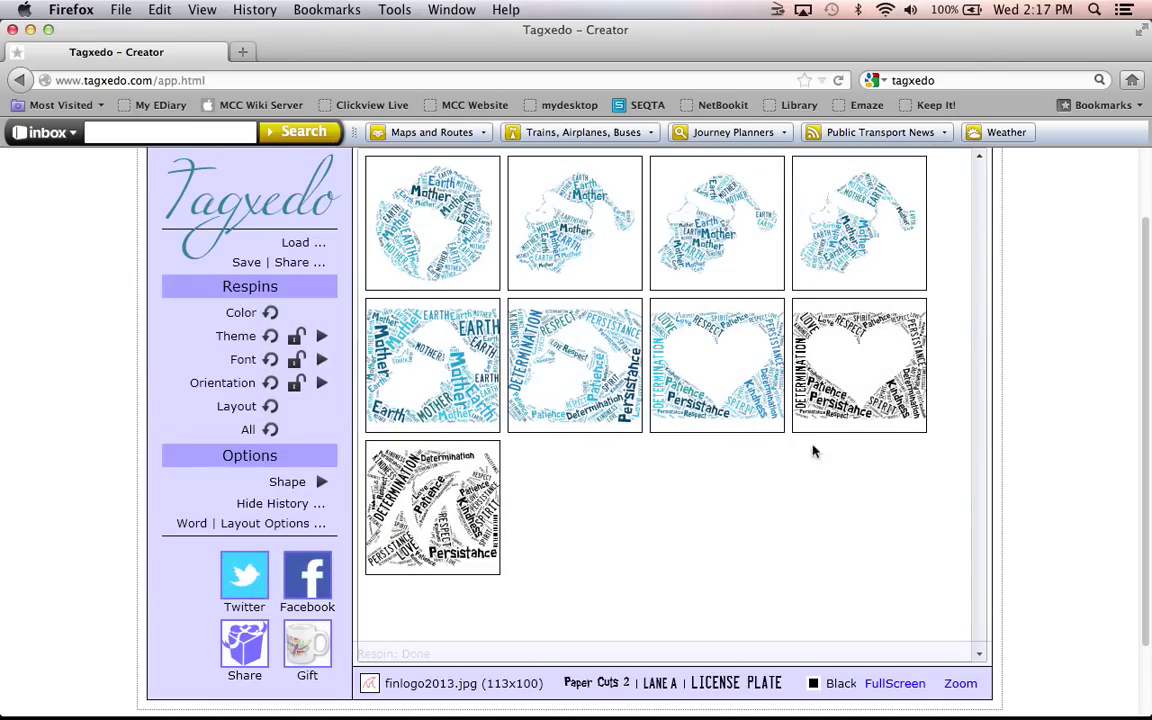